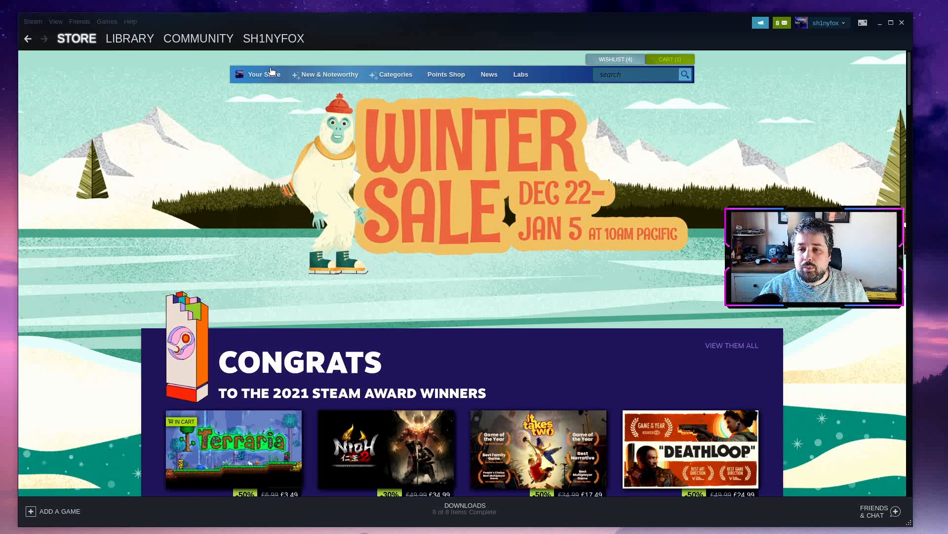
# From Library Home, open Properties for The Witcher 3: Wild Hunt via its context menu.
pyautogui.moveTo(130, 39)
pyautogui.click(127, 75)
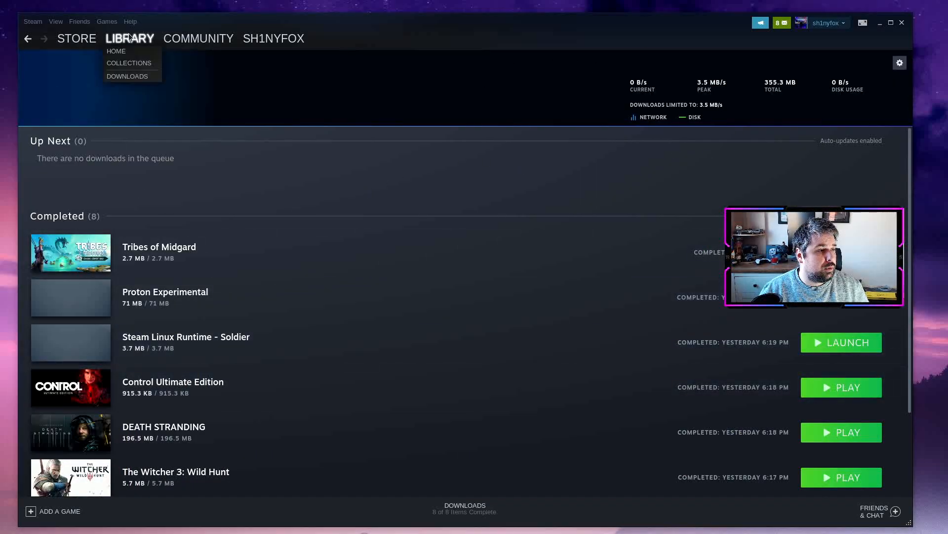
pyautogui.click(128, 34)
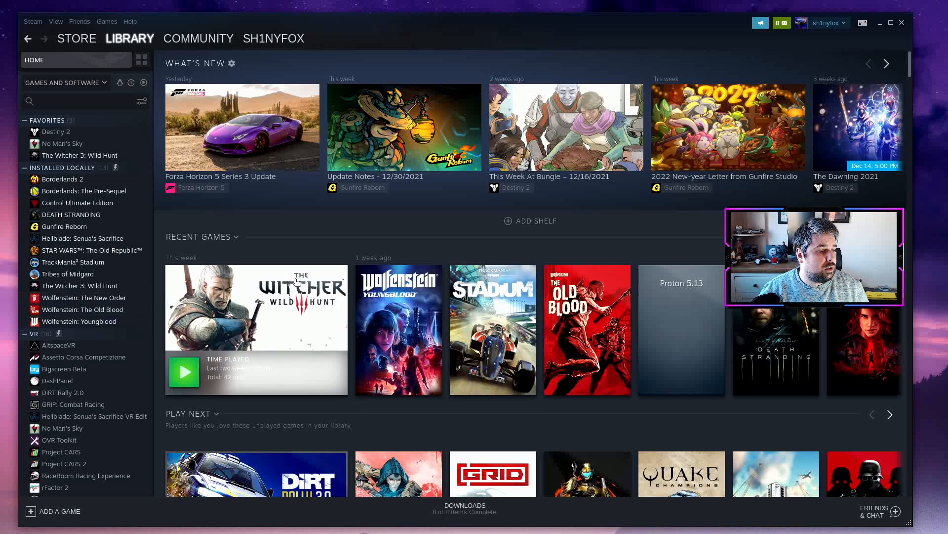
pyautogui.rightClick(95, 156)
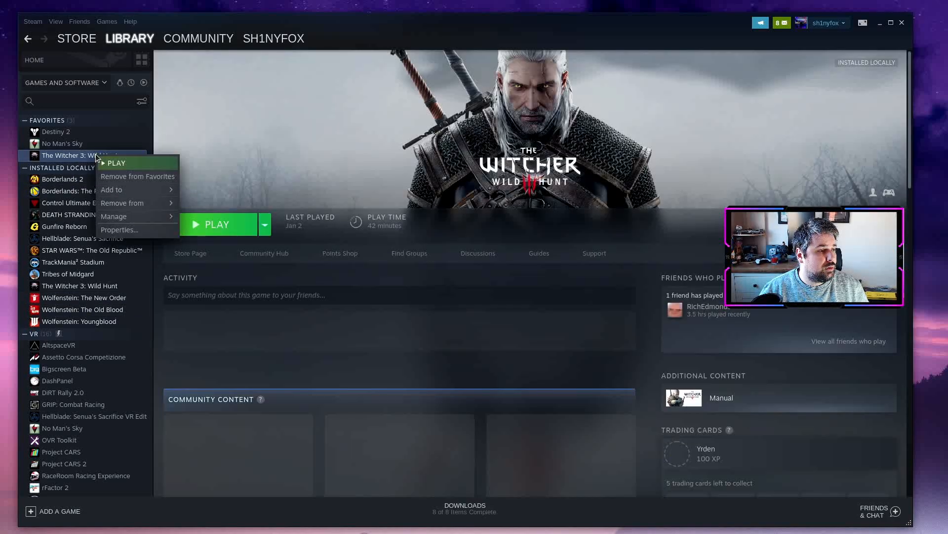
pyautogui.click(143, 230)
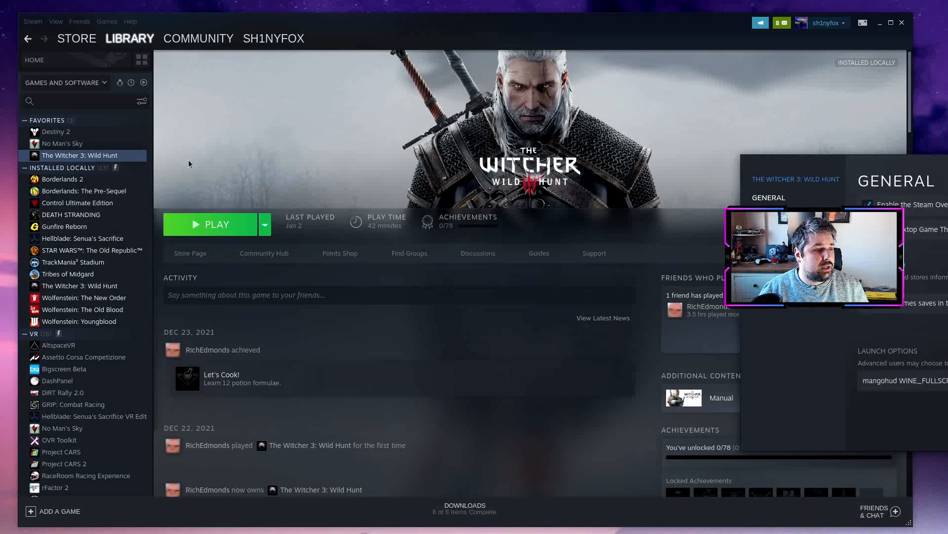
pyautogui.rightClick(63, 157)
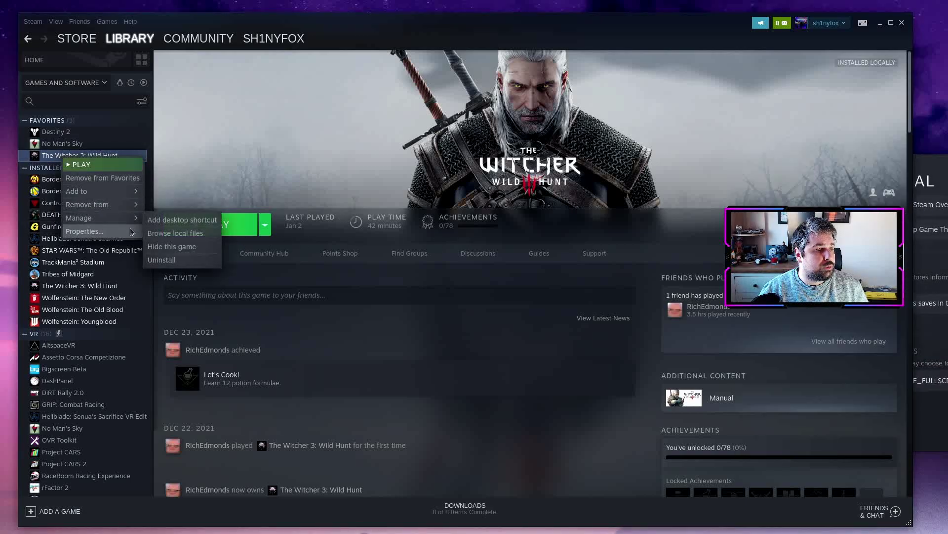
# Centre the Properties window and highlight WINE_FULLSCREEN_FSR=1 and %command% in the launch options.
pyautogui.moveTo(927, 160); pyautogui.dragTo(505, 162)
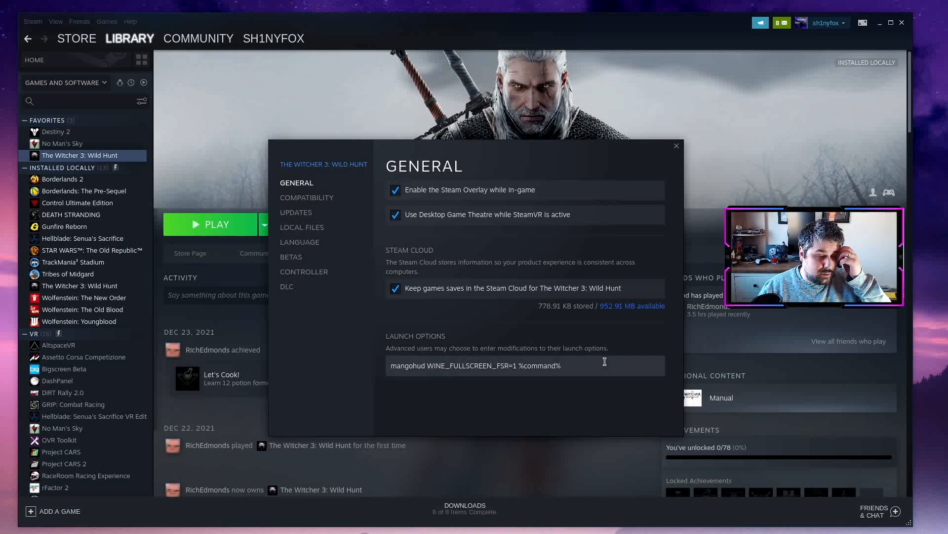
pyautogui.moveTo(427, 367); pyautogui.dragTo(517, 367)
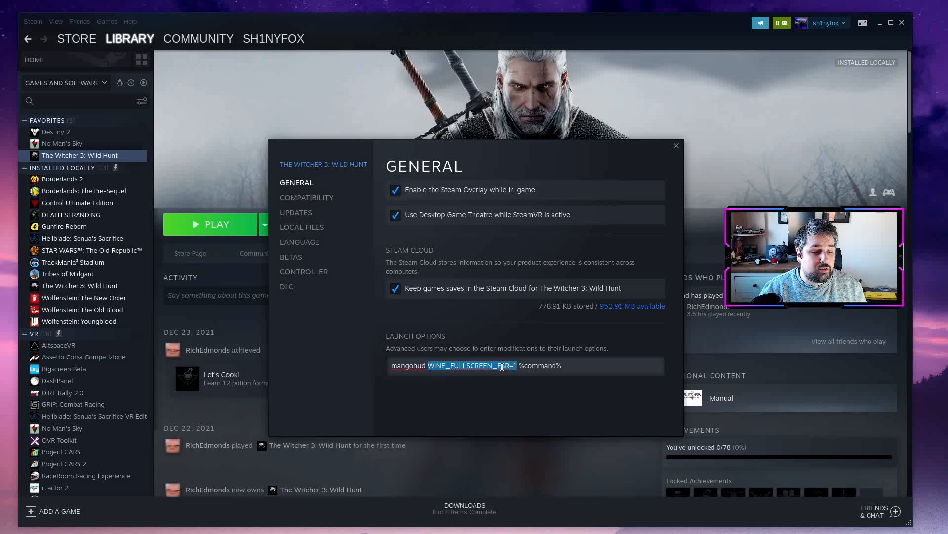
pyautogui.moveTo(565, 366); pyautogui.dragTo(523, 365)
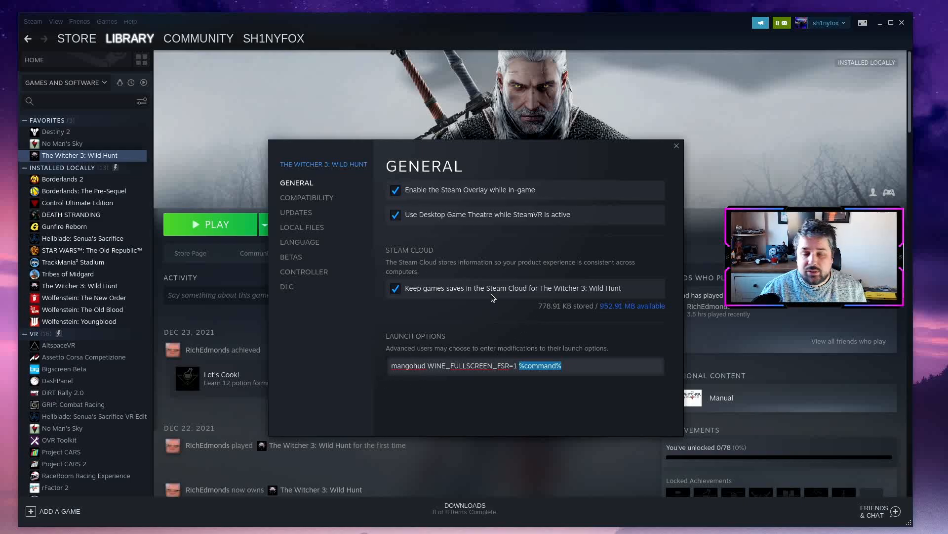
pyautogui.moveTo(428, 365); pyautogui.dragTo(557, 367)
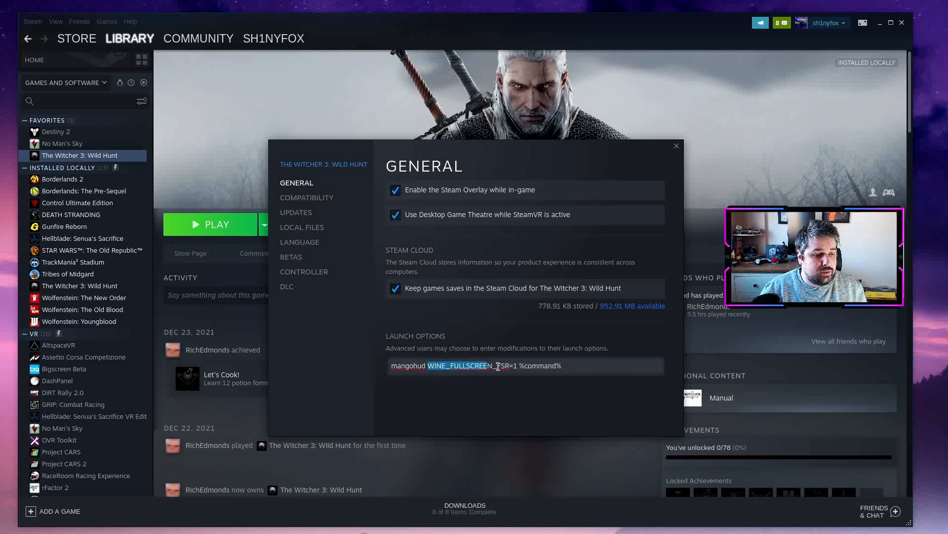
pyautogui.click(564, 365)
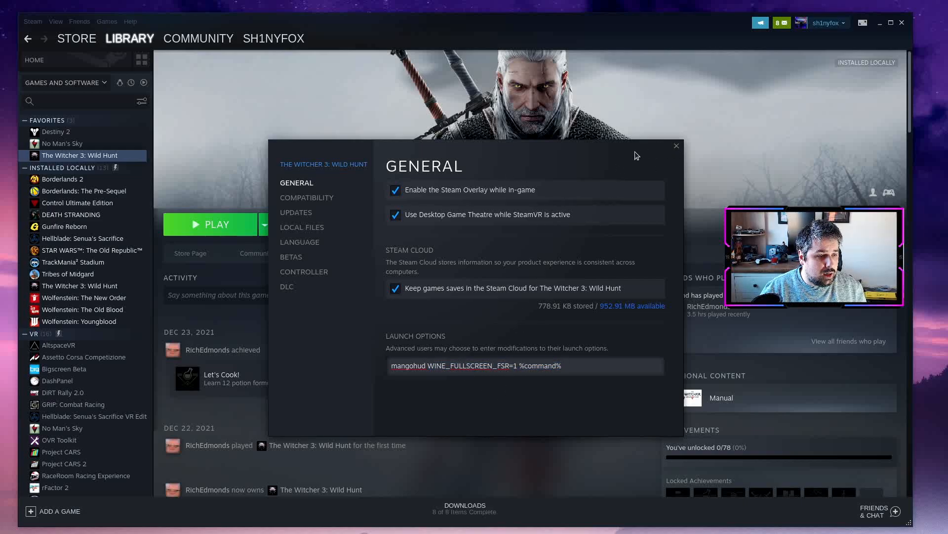
# Under Compatibility, force Proton-6.21-GE-2 as the tool, then close Properties.
pyautogui.click(307, 198)
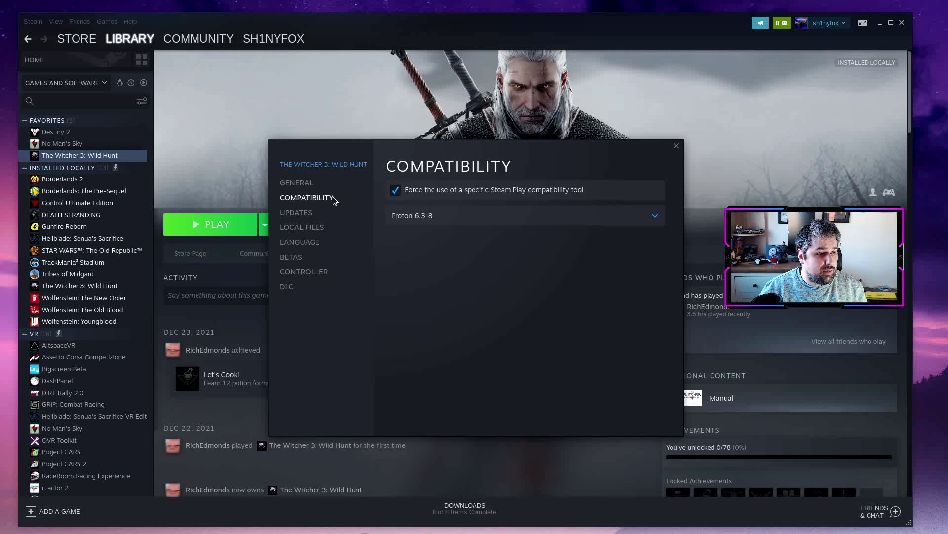
pyautogui.click(464, 218)
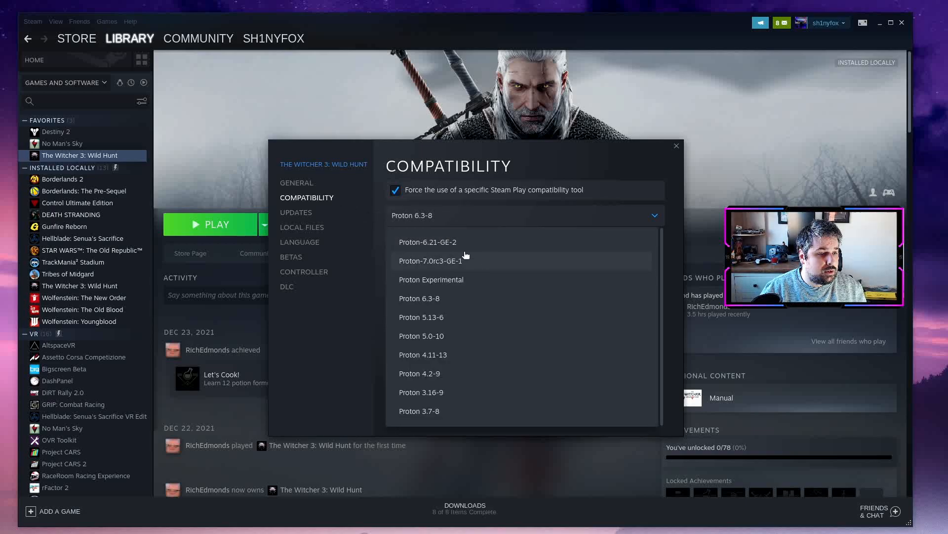
pyautogui.click(537, 242)
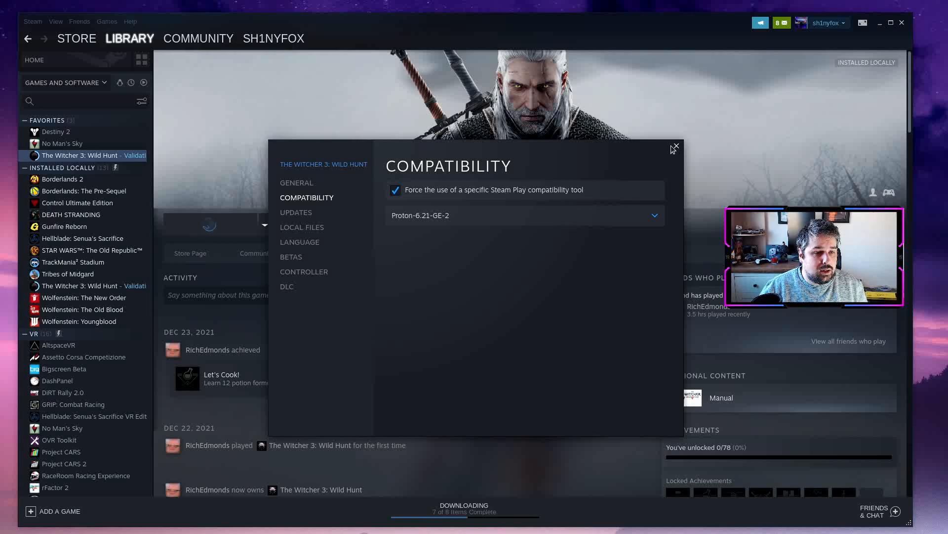
pyautogui.click(677, 147)
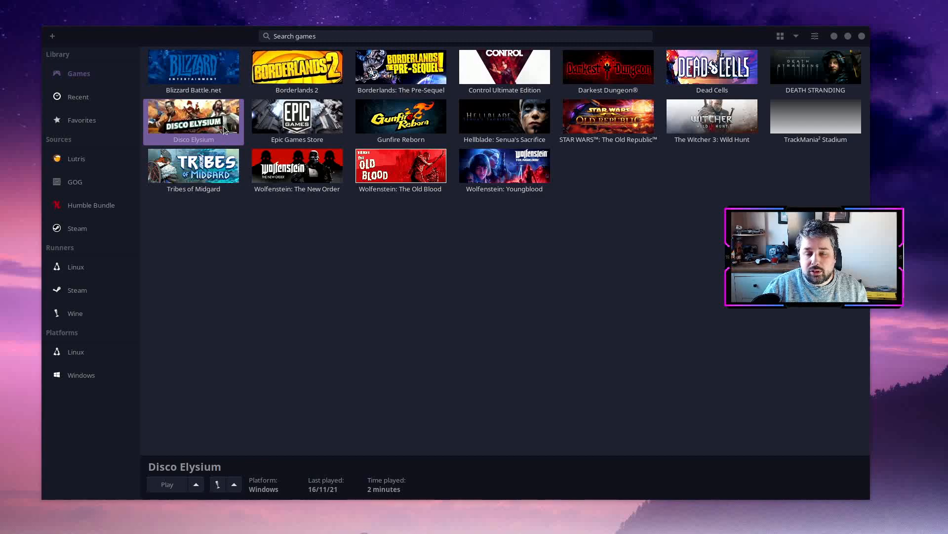
# Configure Disco Elysium from its tile menu and show the Runner options.
pyautogui.rightClick(200, 127)
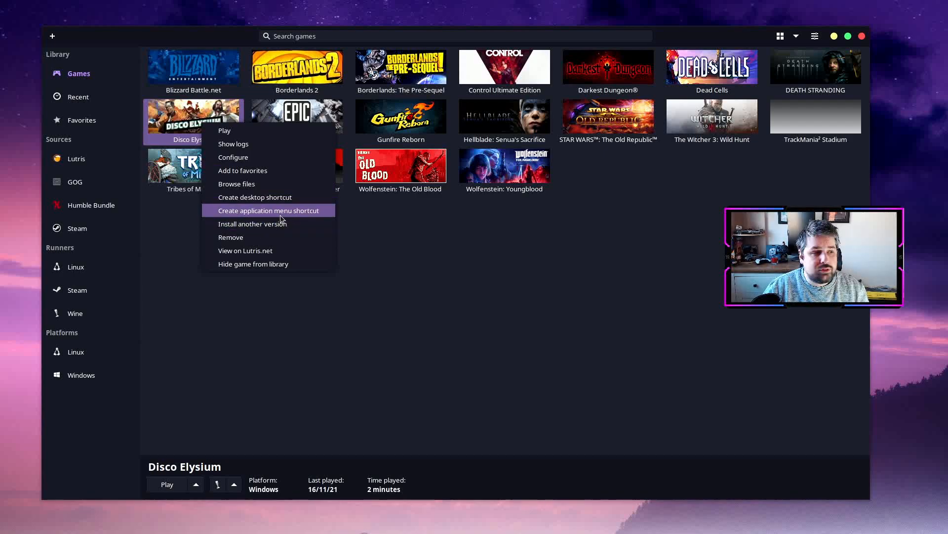
pyautogui.click(253, 158)
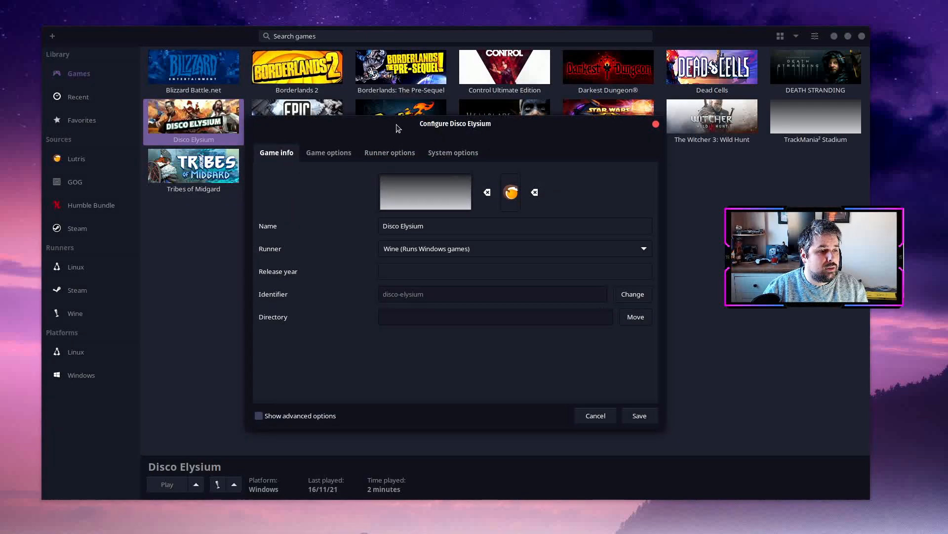
pyautogui.moveTo(398, 126); pyautogui.dragTo(400, 111)
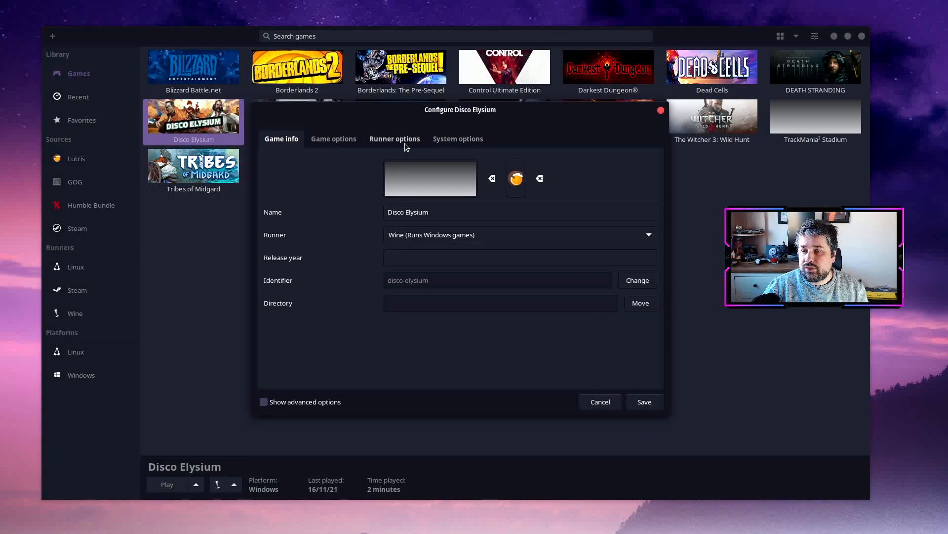
pyautogui.click(405, 144)
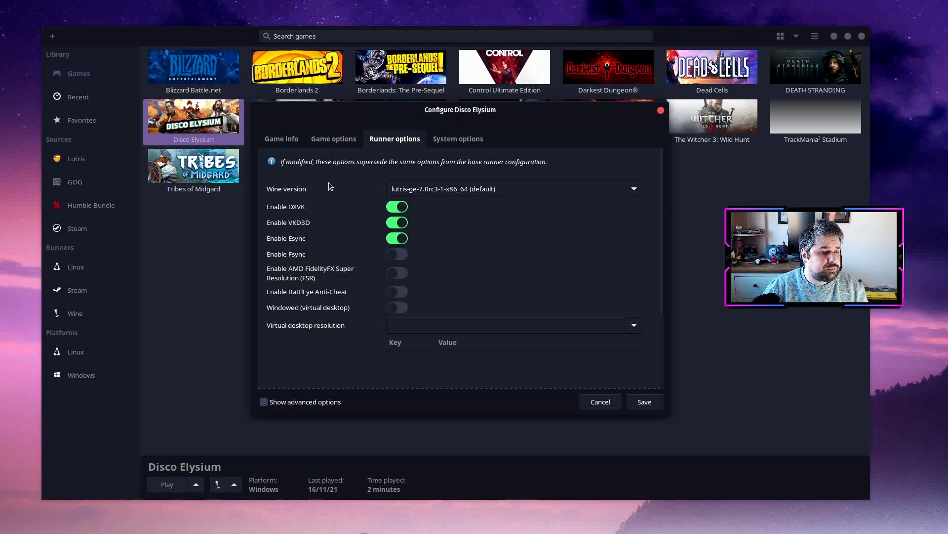
pyautogui.moveTo(345, 228)
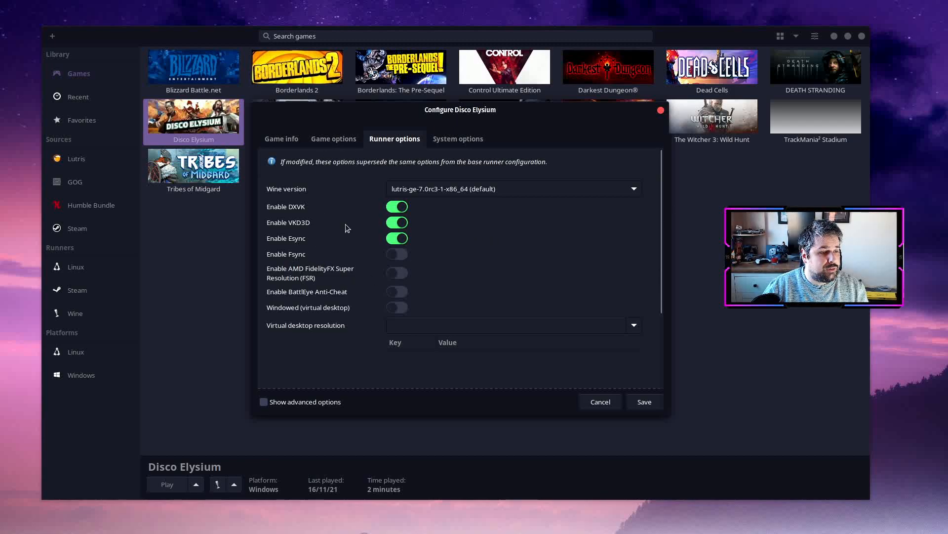
# Leave the Wine version unchanged and switch on Enable AMD FidelityFX Super Resolution (FSR).
pyautogui.click(445, 188)
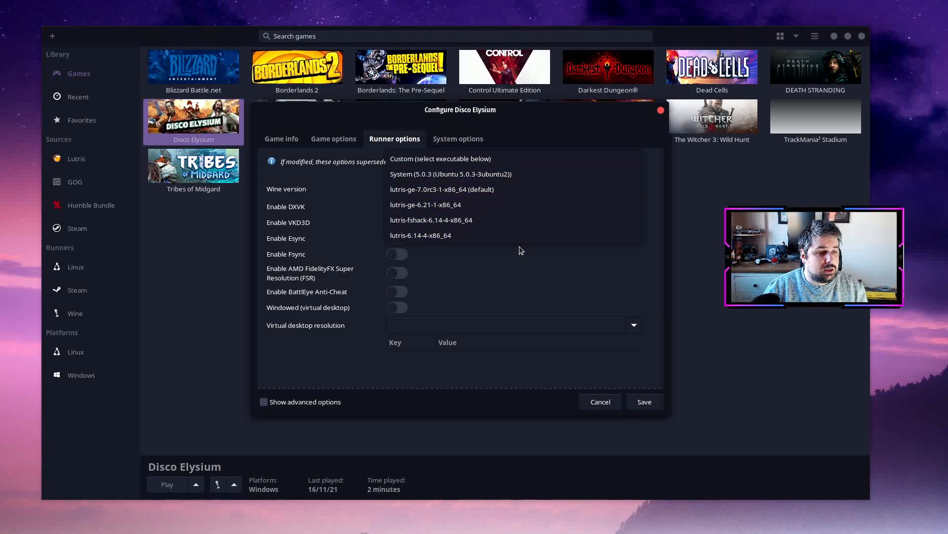
pyautogui.click(490, 246)
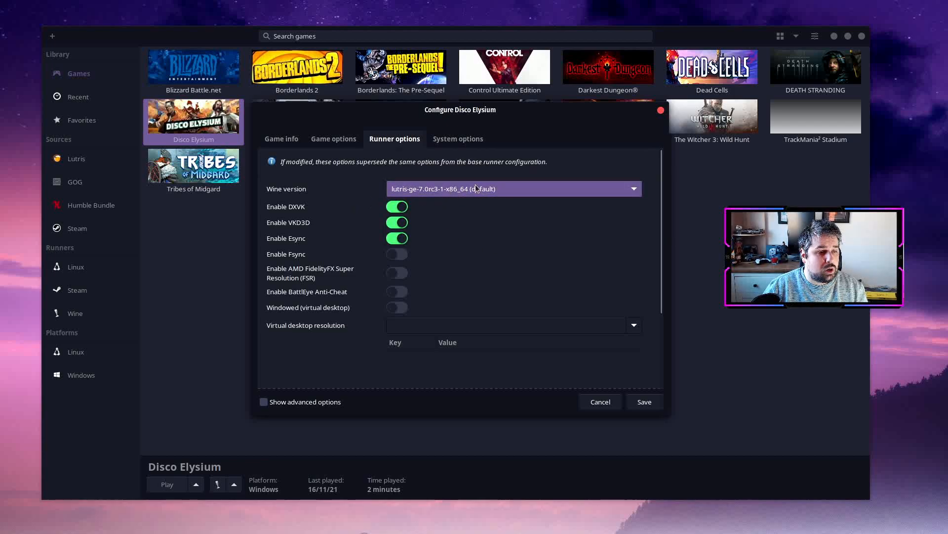
pyautogui.click(394, 271)
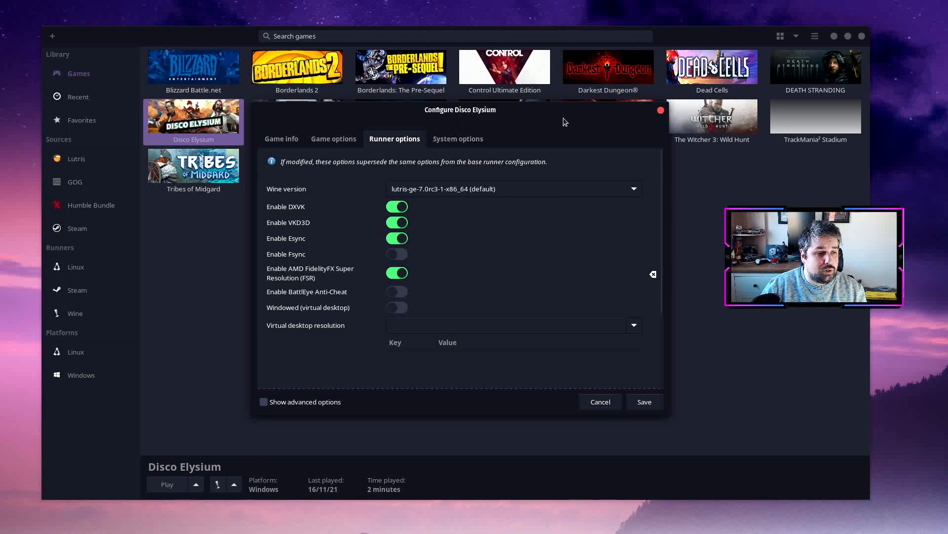
# Close the Configure Disco Elysium dialog.
pyautogui.click(662, 113)
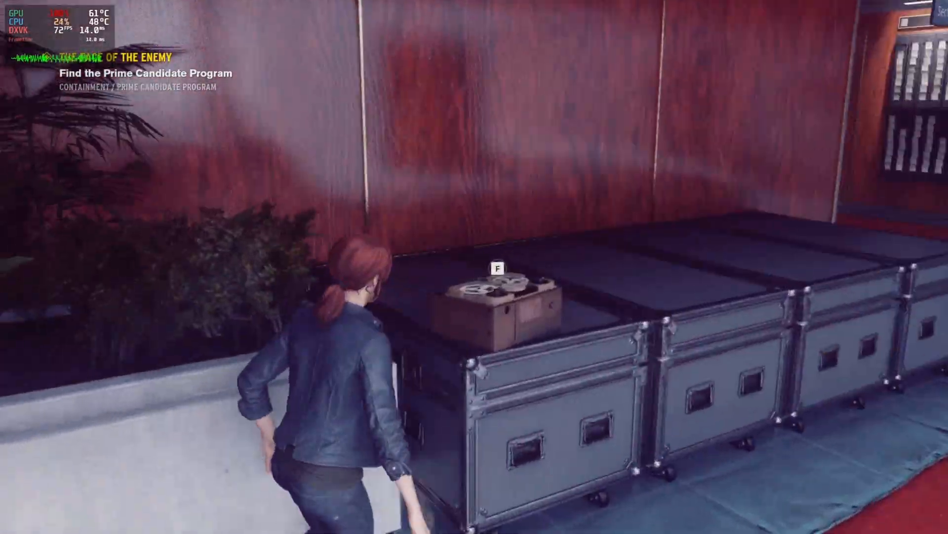
# Play the tape recorder's audio log in Control with F.
pyautogui.press('f')
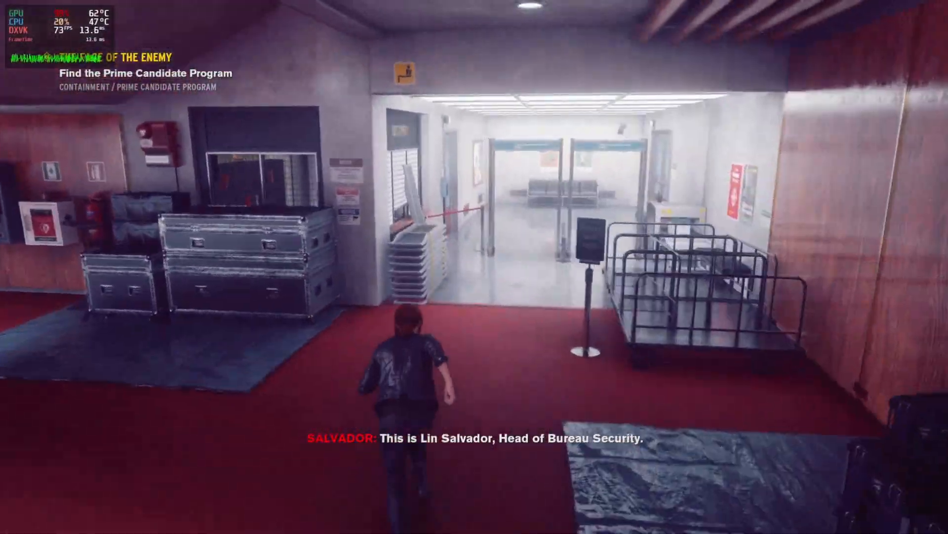